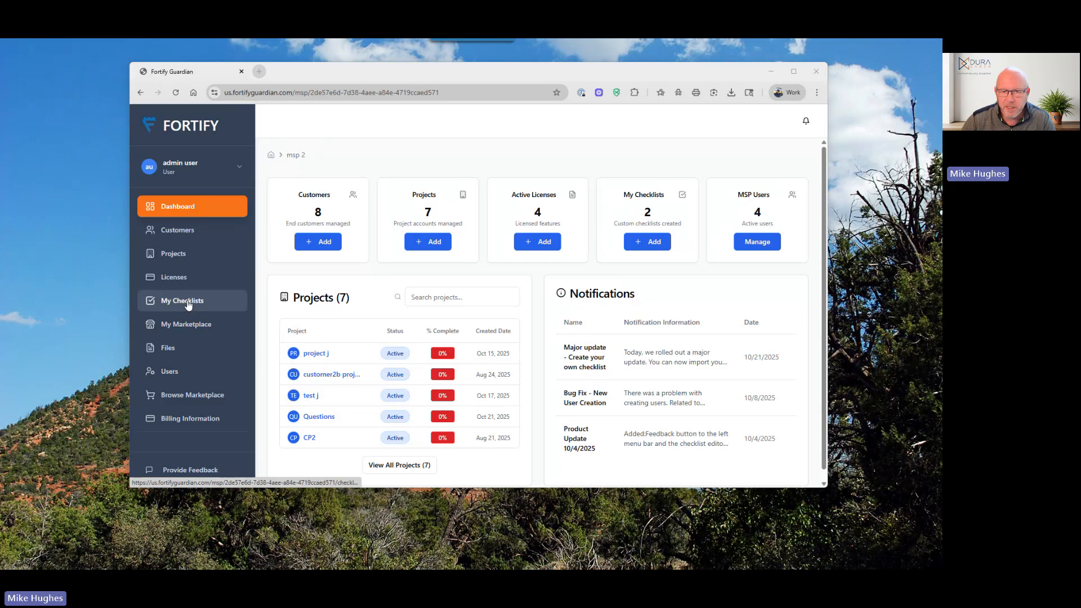
Step: Open the microsoft_form_questions master checklist for editing, view the Question column's settings, and return to the checklist overview
left_click(188, 303)
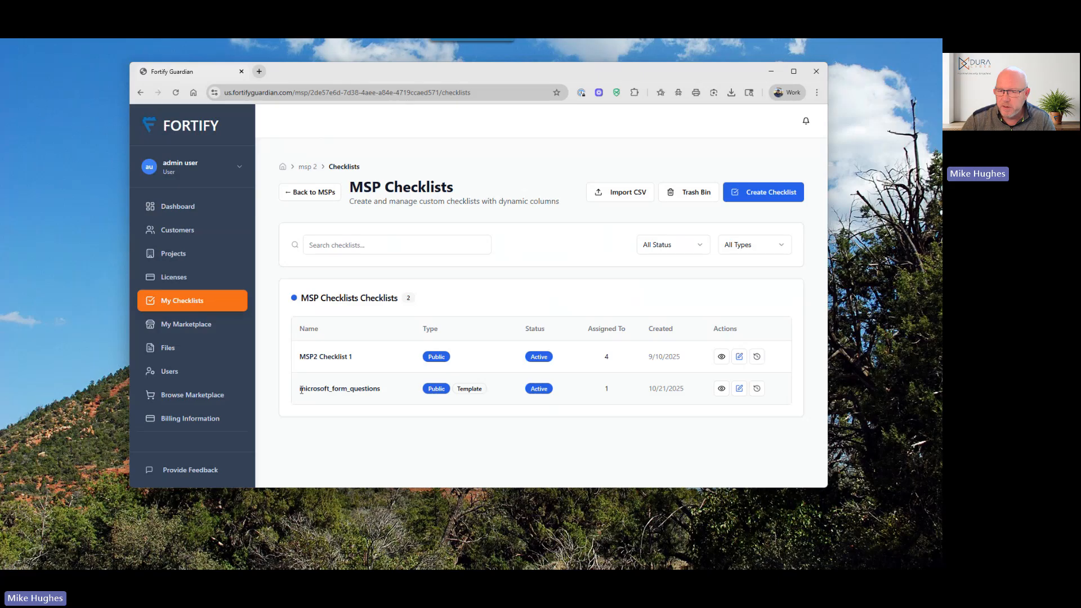
left_click(739, 388)
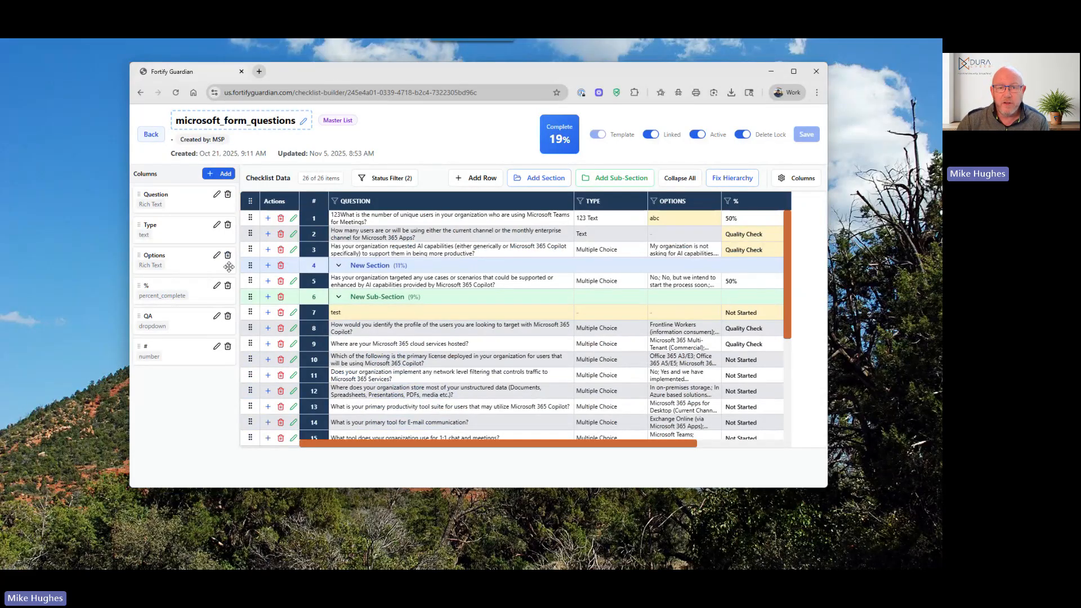
left_click(216, 194)
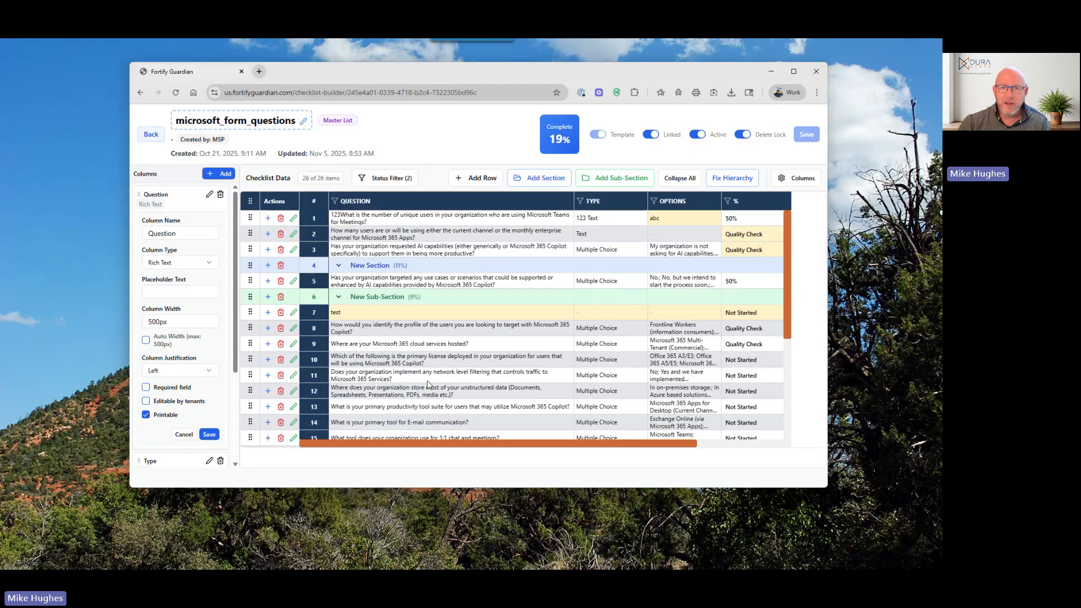
left_click(152, 136)
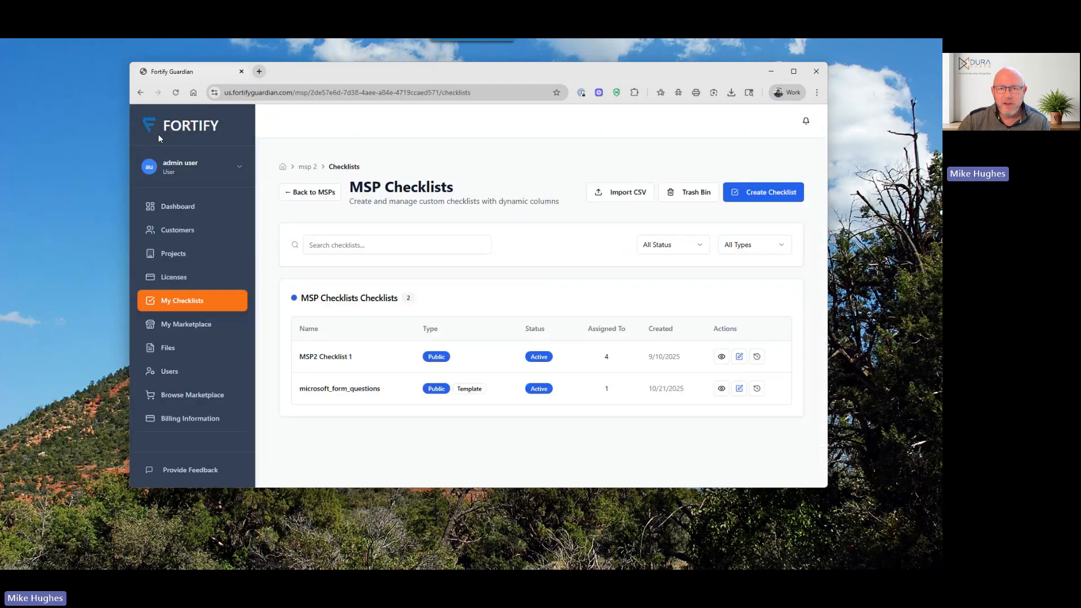
Step: Preview the PDF printout of the microsoft_form_questions checklist in the Questions project, then close it without saving
left_click(173, 253)
left_click(291, 354)
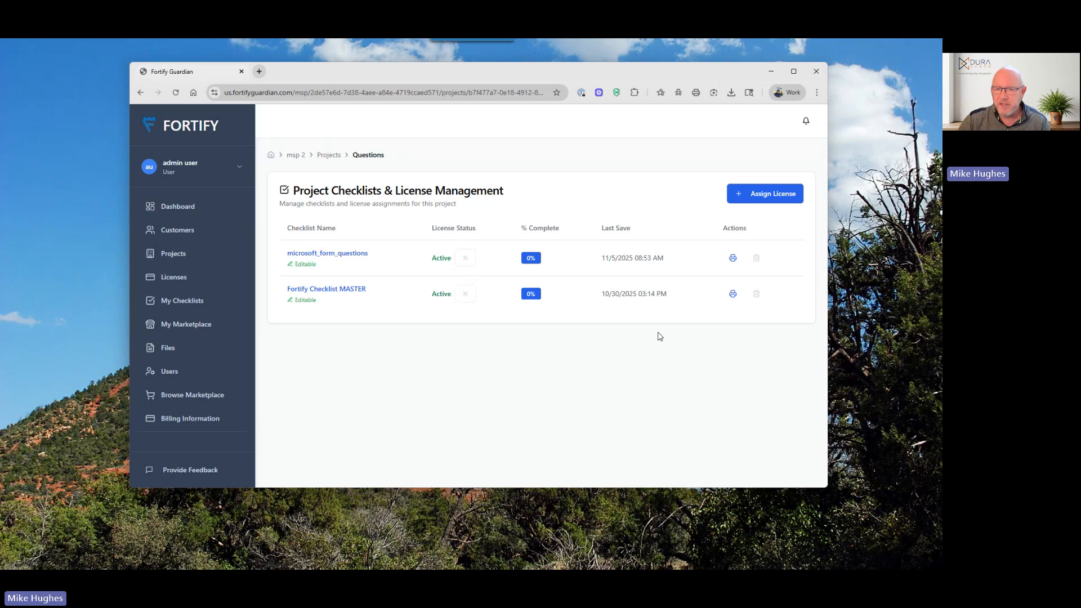
left_click(732, 257)
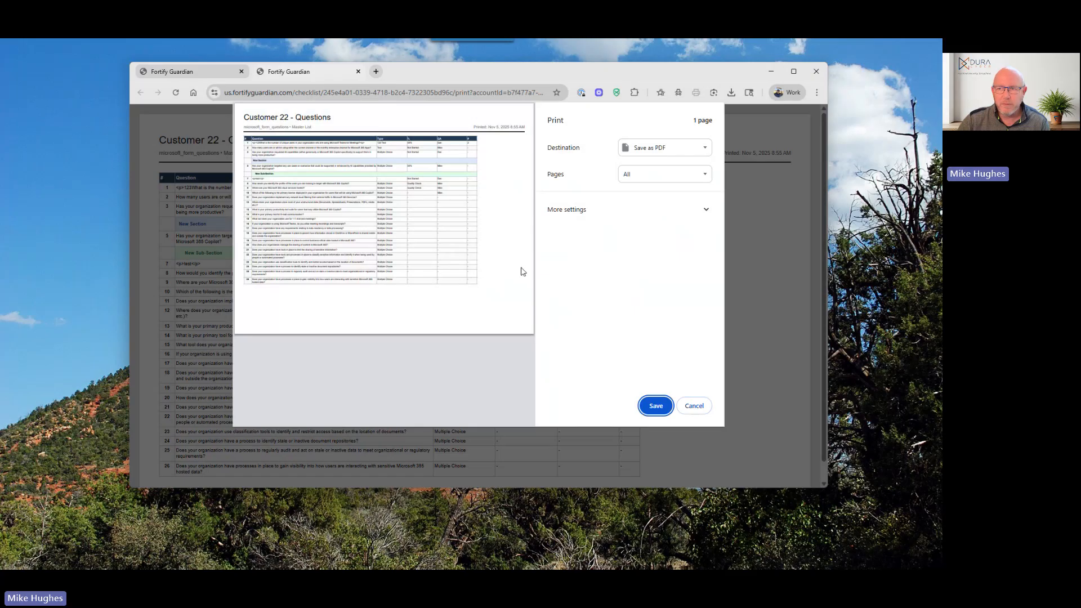
left_click(705, 411)
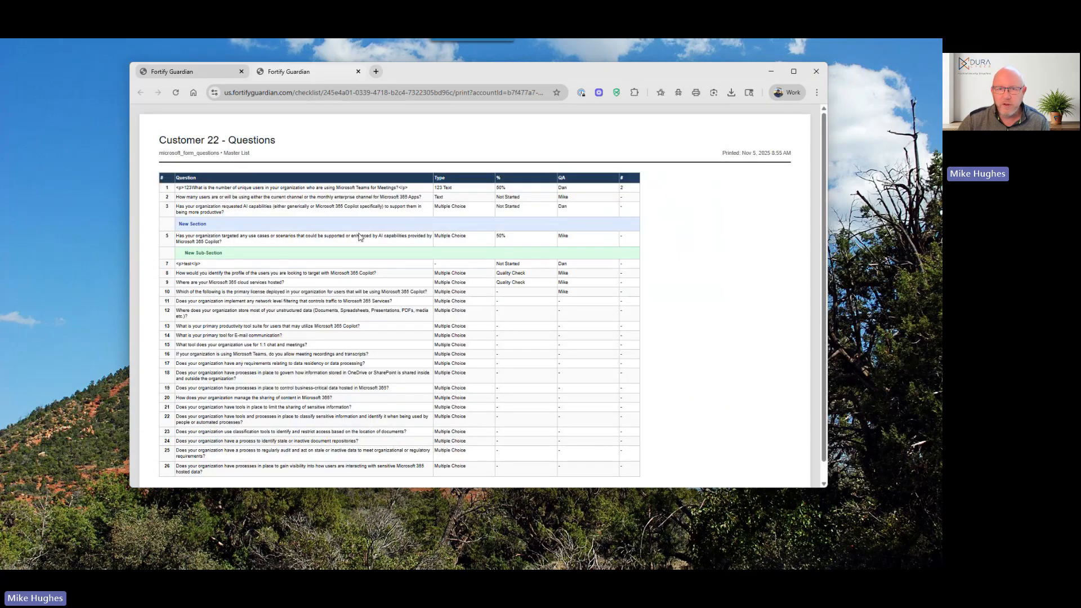
left_click(358, 71)
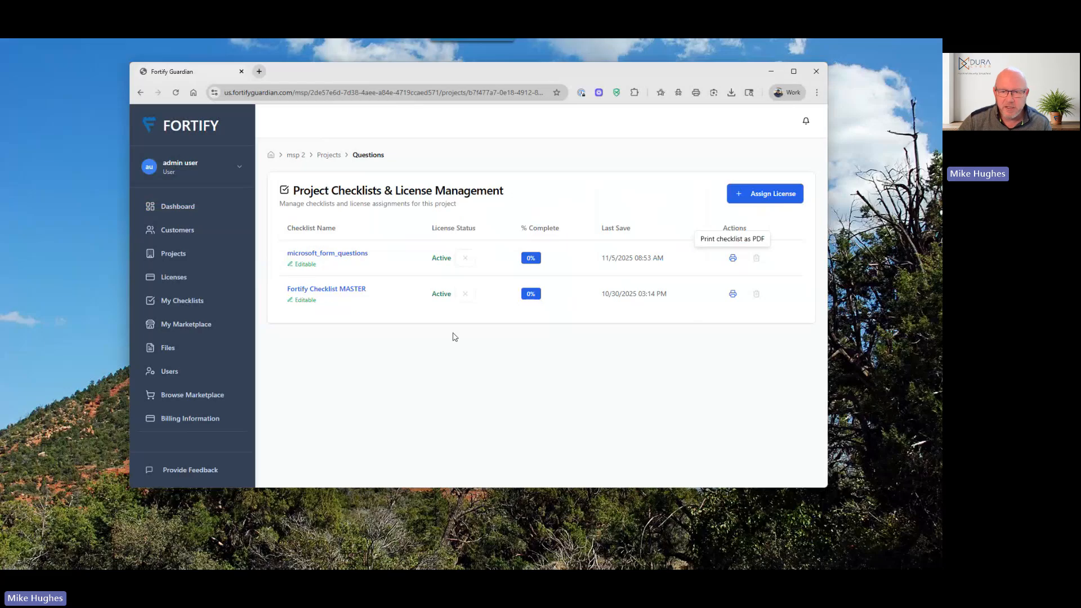
Step: In the microsoft_form_questions master checklist, set the Options text of row 2 to 1234 and save the checklist
left_click(189, 302)
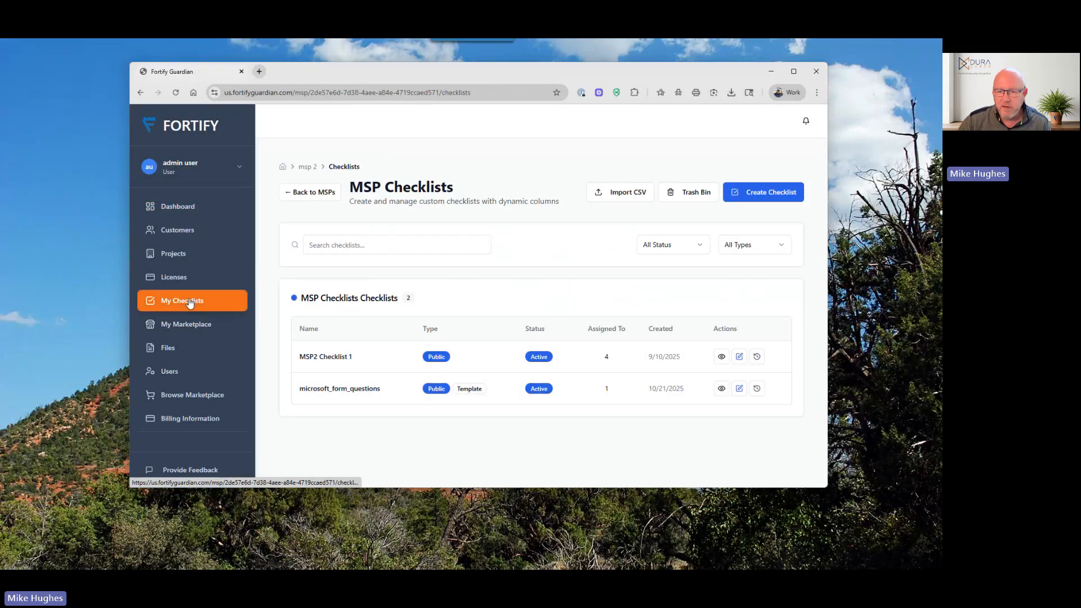
left_click(739, 388)
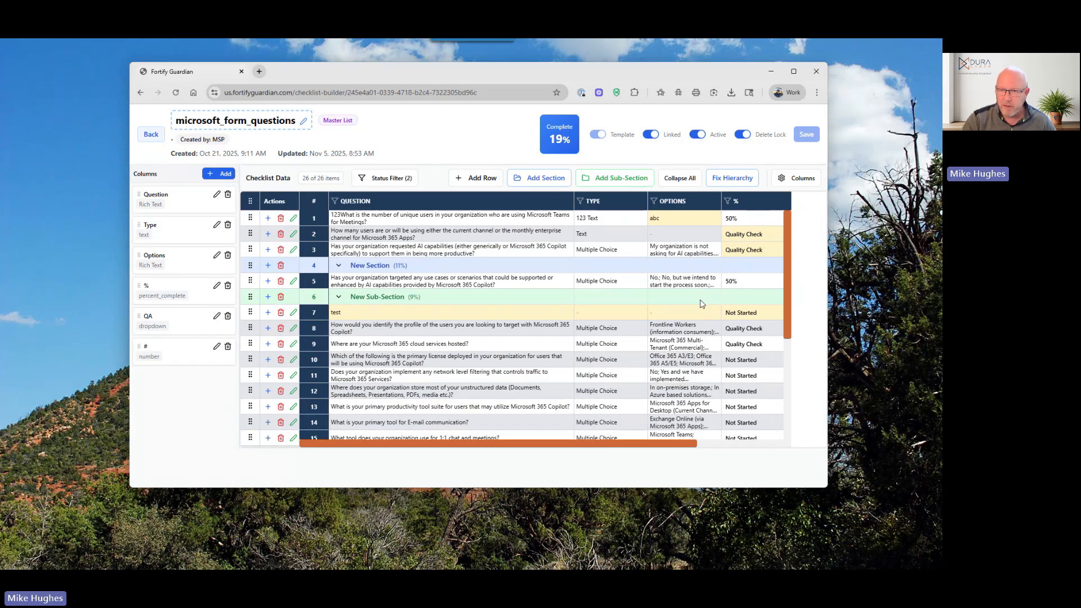
left_click(684, 219)
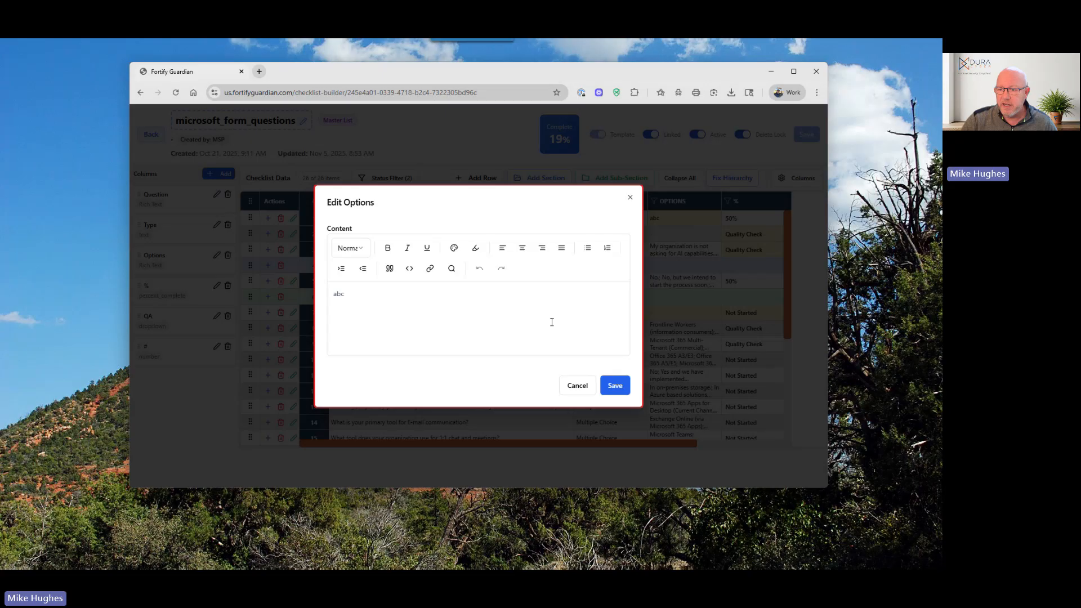
left_click(577, 385)
left_click(676, 236)
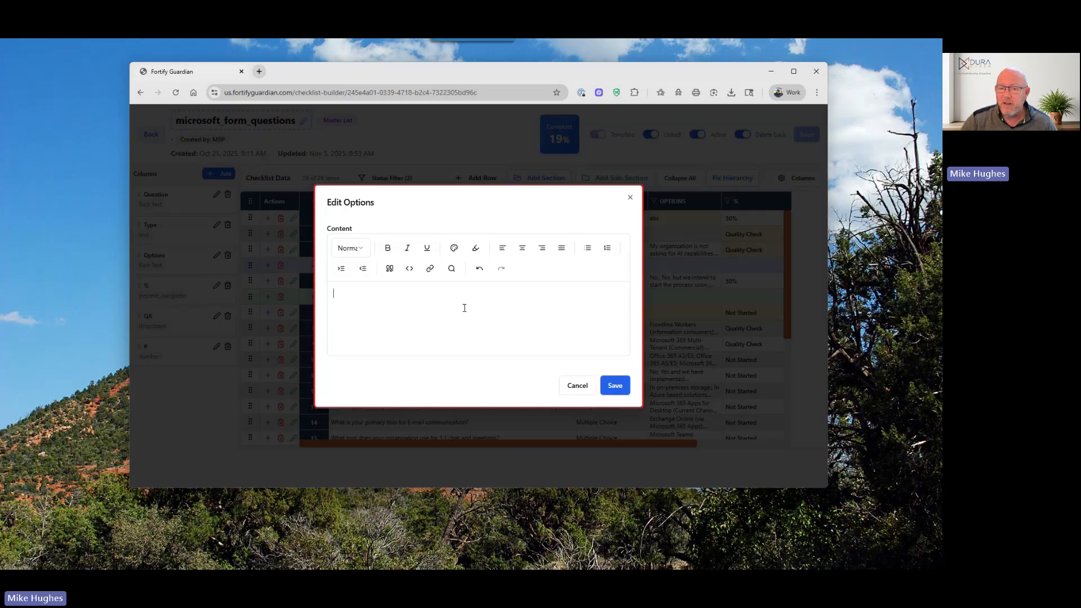
type("1234")
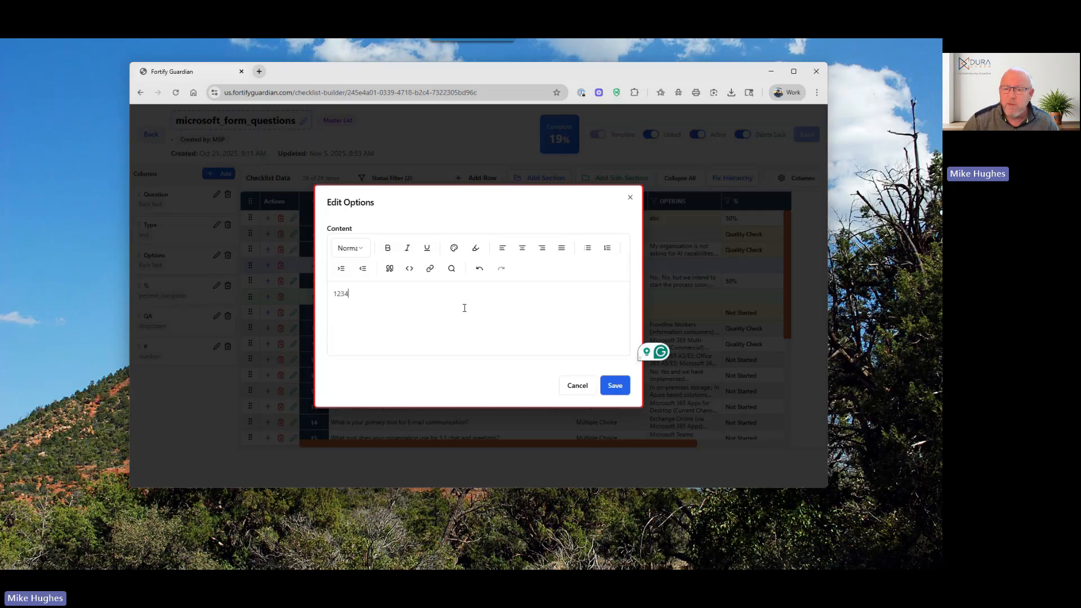
left_click(614, 385)
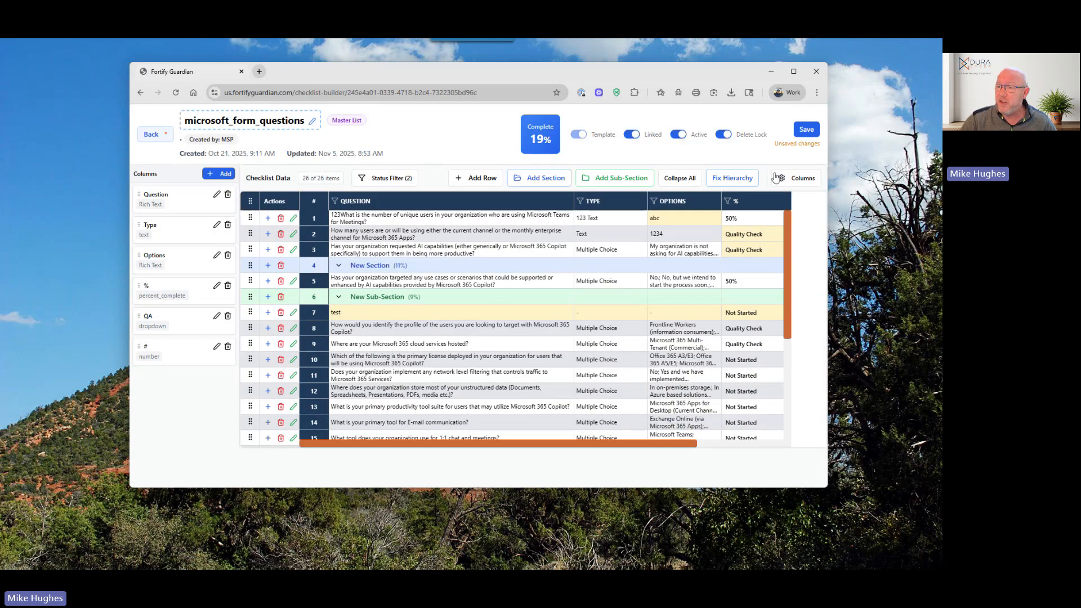
left_click(807, 129)
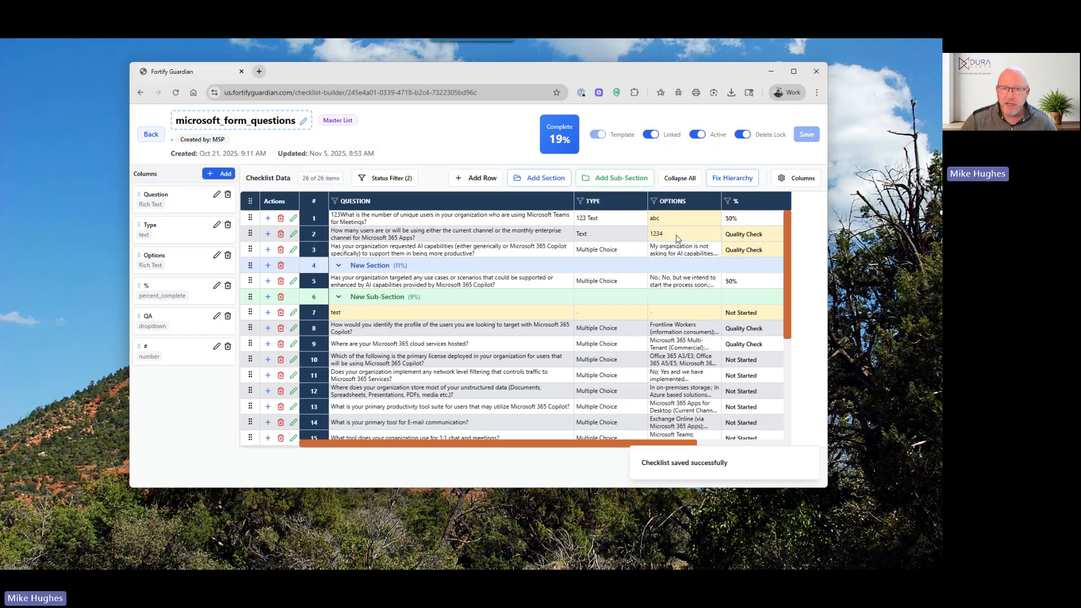
Step: Check row 2's Options in the Questions project's copy of the microsoft_form_questions checklist, then leave the checklist
left_click(151, 135)
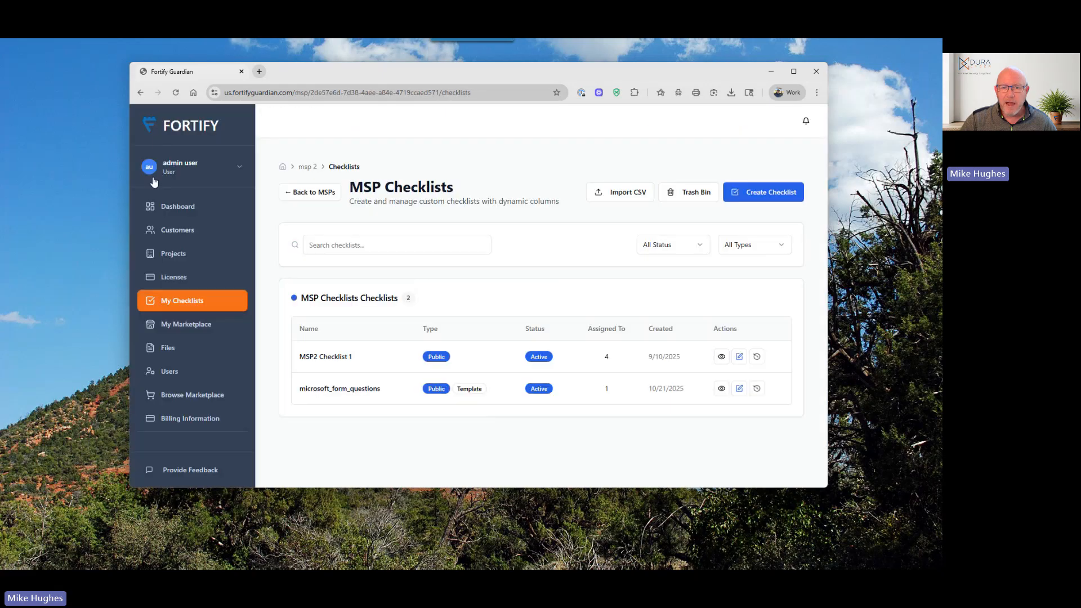
left_click(169, 255)
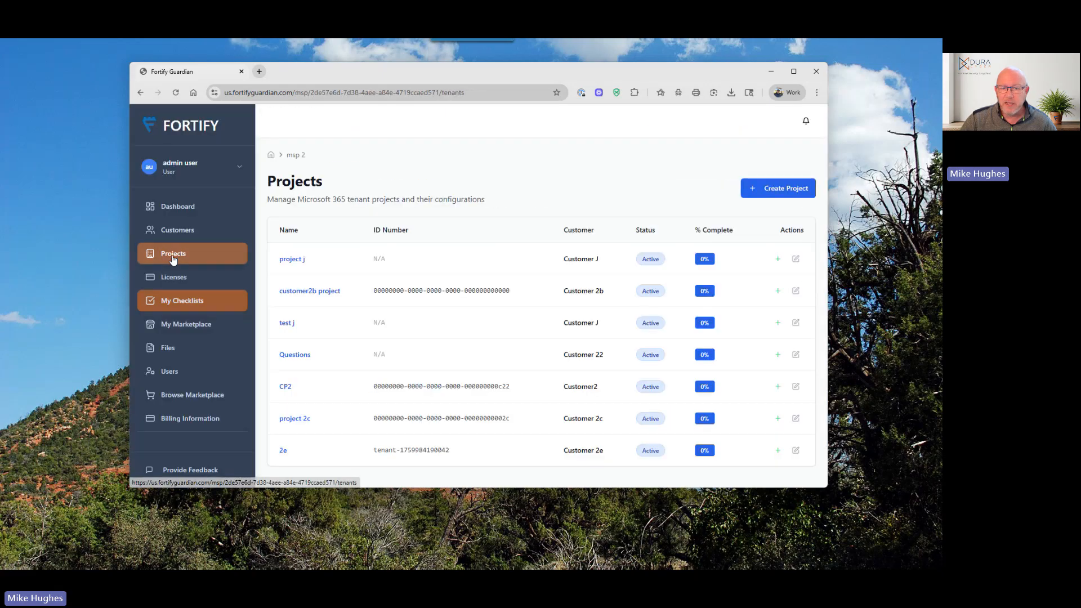
left_click(292, 355)
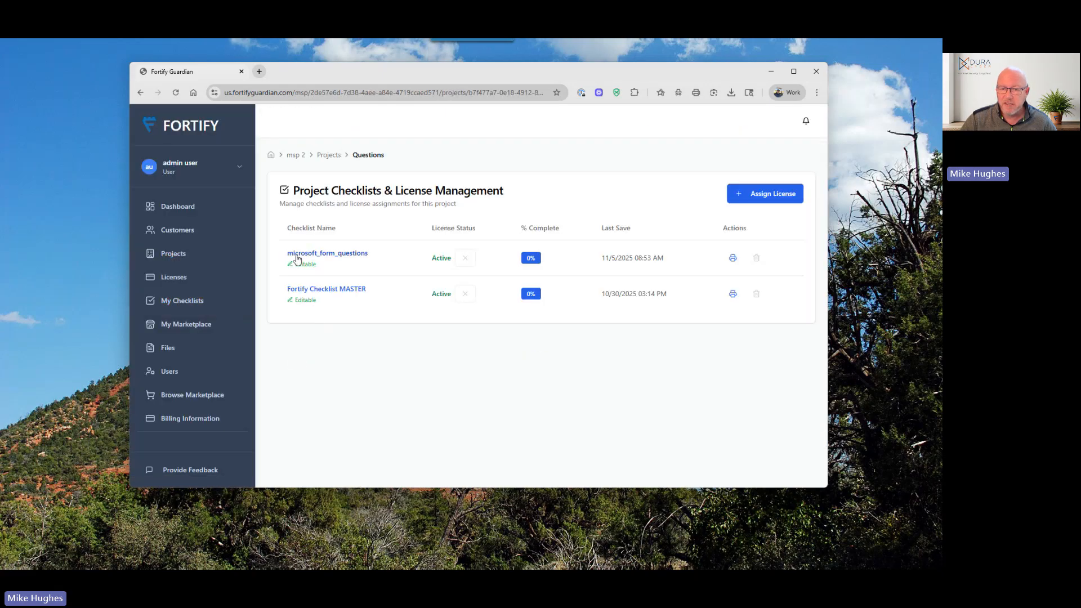
left_click(331, 258)
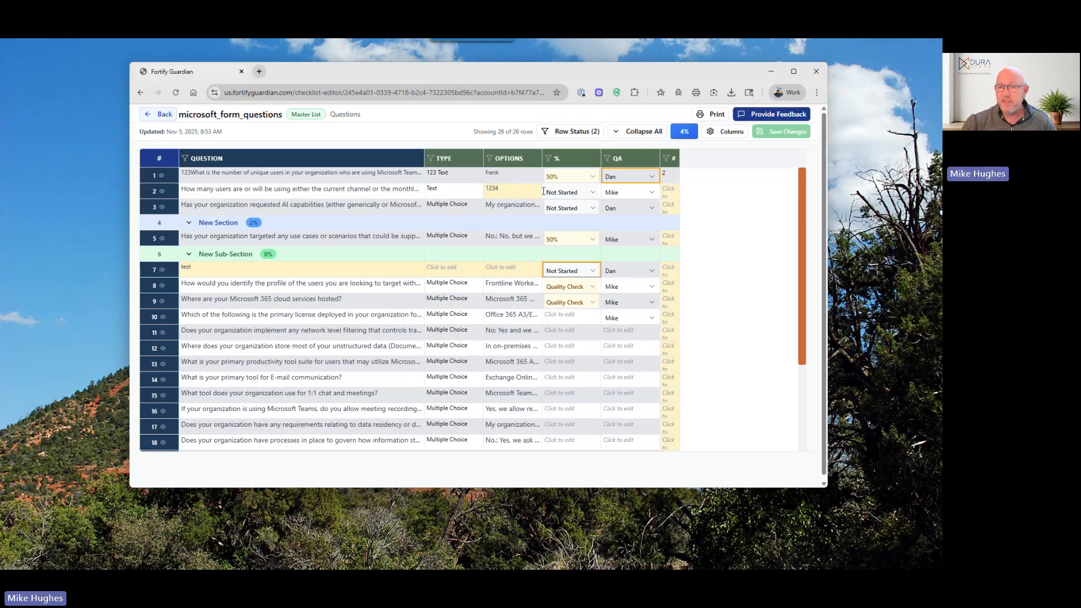
left_click(159, 114)
Step: Reopen the microsoft_form_questions master checklist for editing and replace the Options text of row 5 with abc
left_click(194, 301)
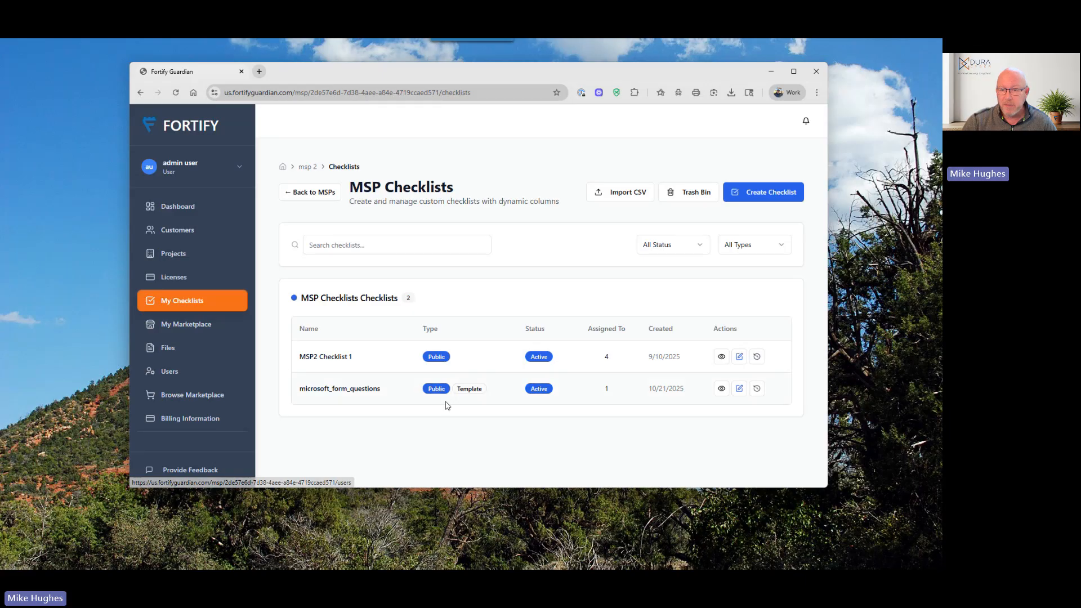
left_click(739, 389)
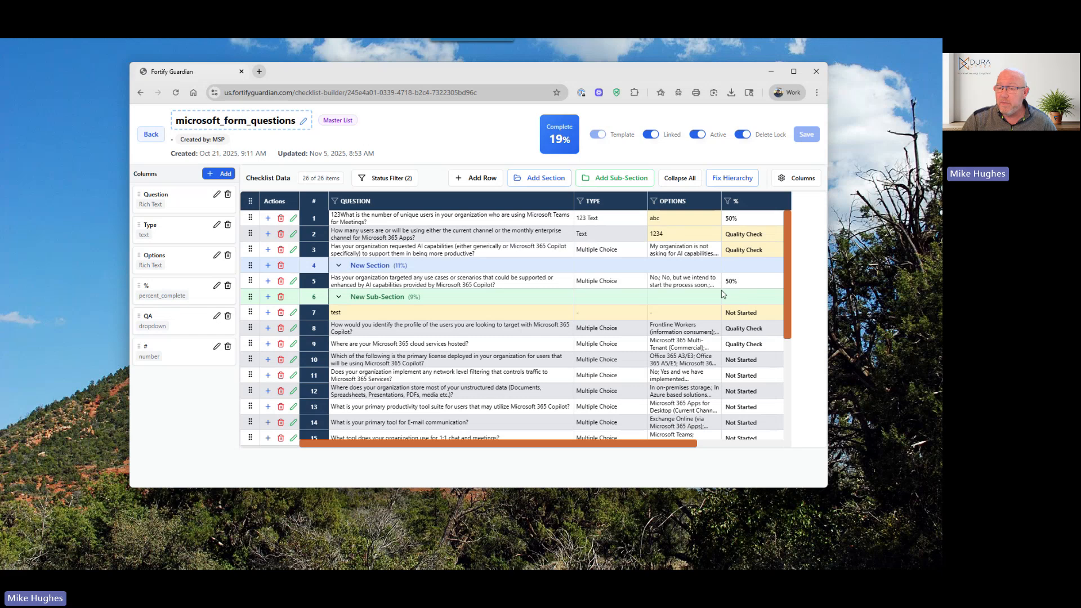
left_click(690, 288)
left_click_drag(537, 306, 324, 302)
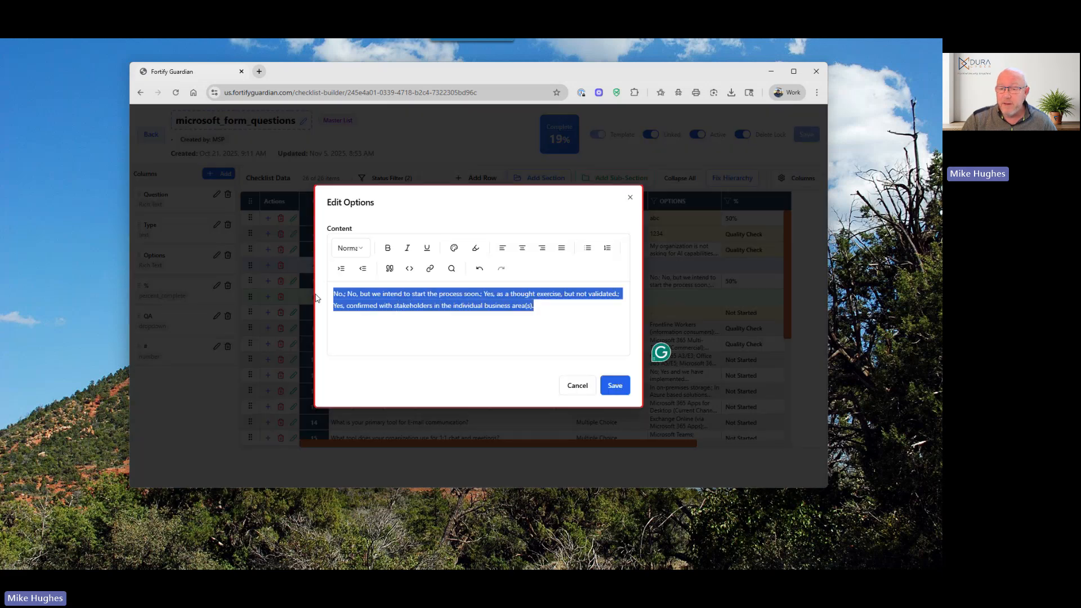
type("abc")
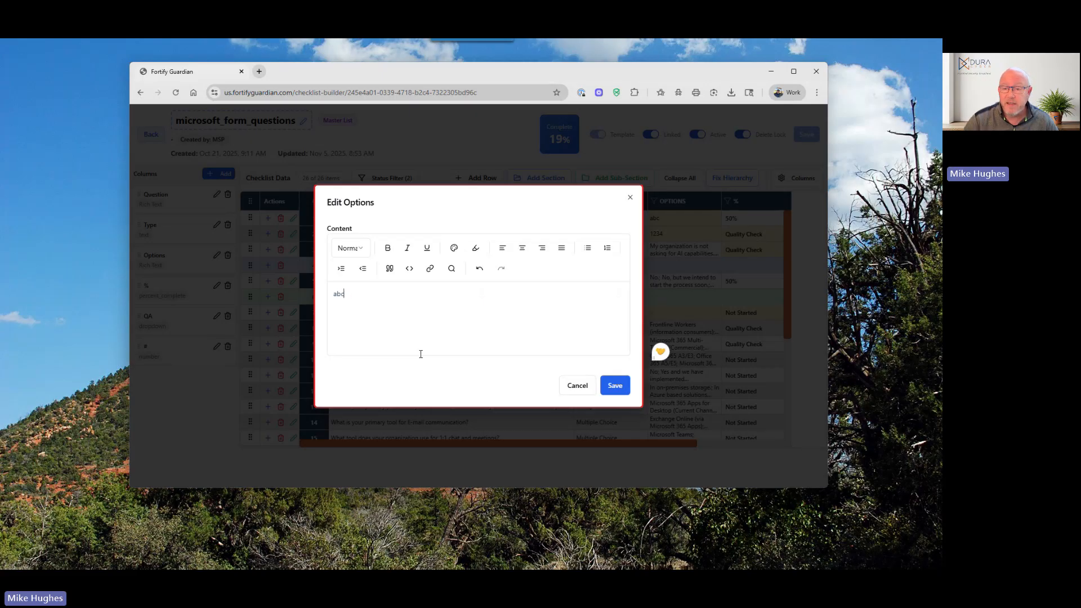
left_click(613, 385)
Step: Set the % status of row 5 to Quality Check and save the master checklist
left_click(732, 281)
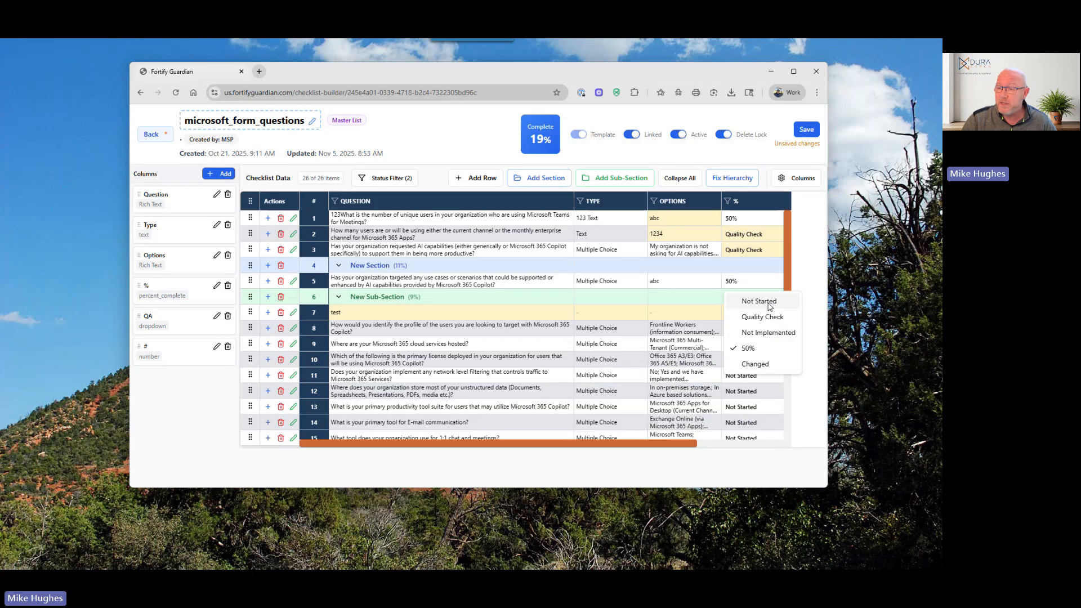
left_click(769, 303)
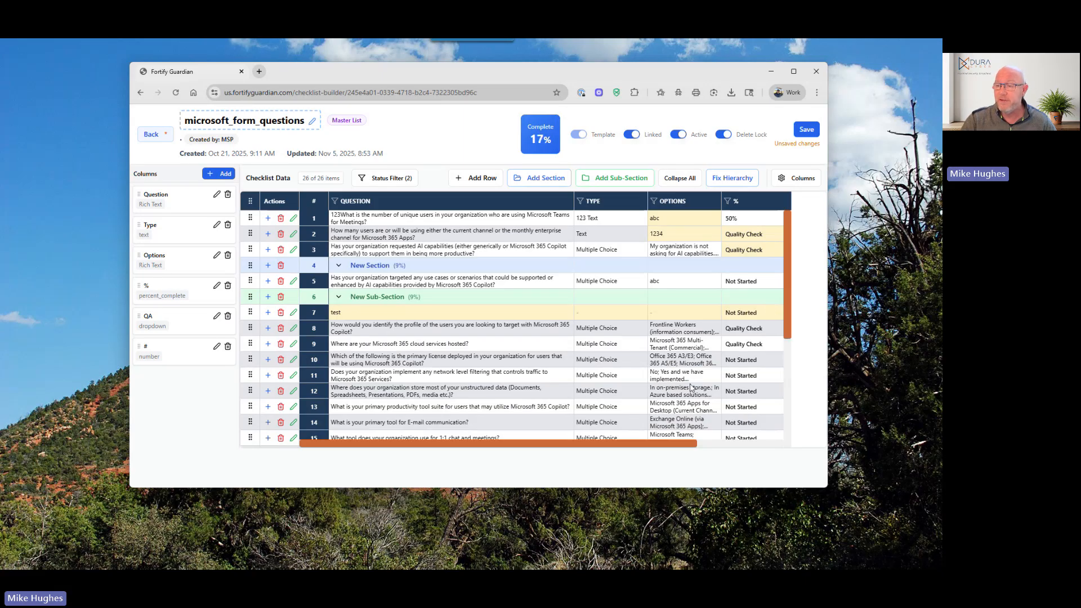
left_click(759, 283)
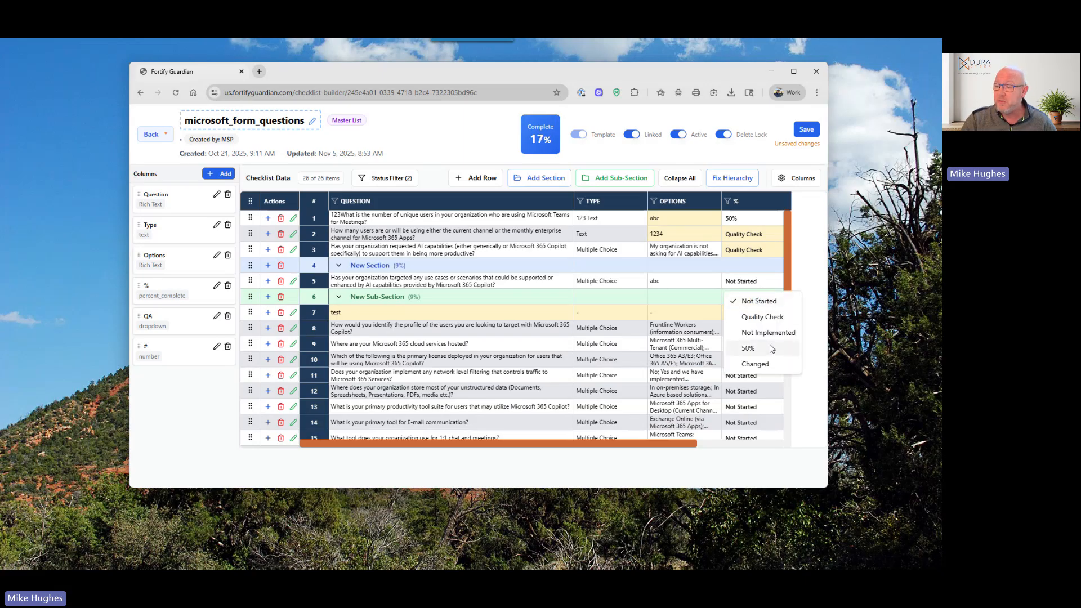
left_click(764, 317)
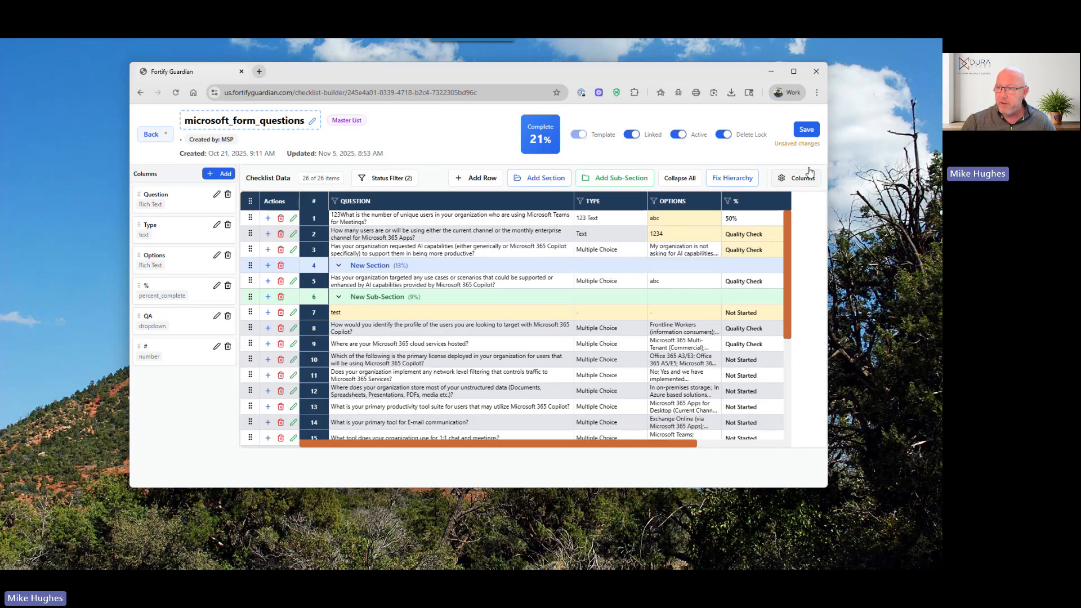
left_click(806, 135)
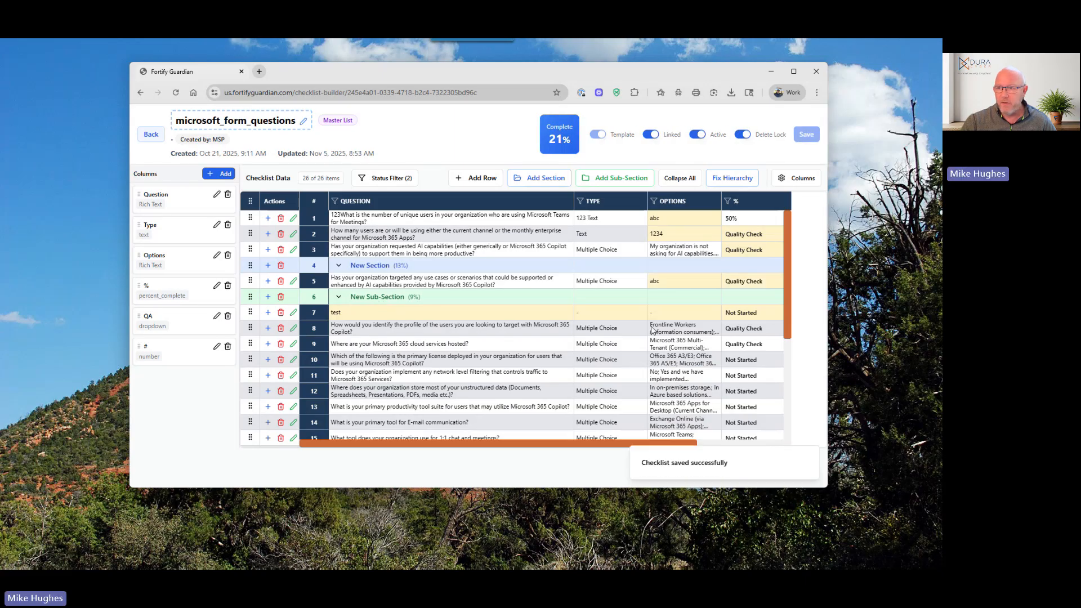
Step: Open the microsoft_form_questions checklist in the Questions project and replace row 5's Options text with 123
left_click(151, 135)
left_click(176, 258)
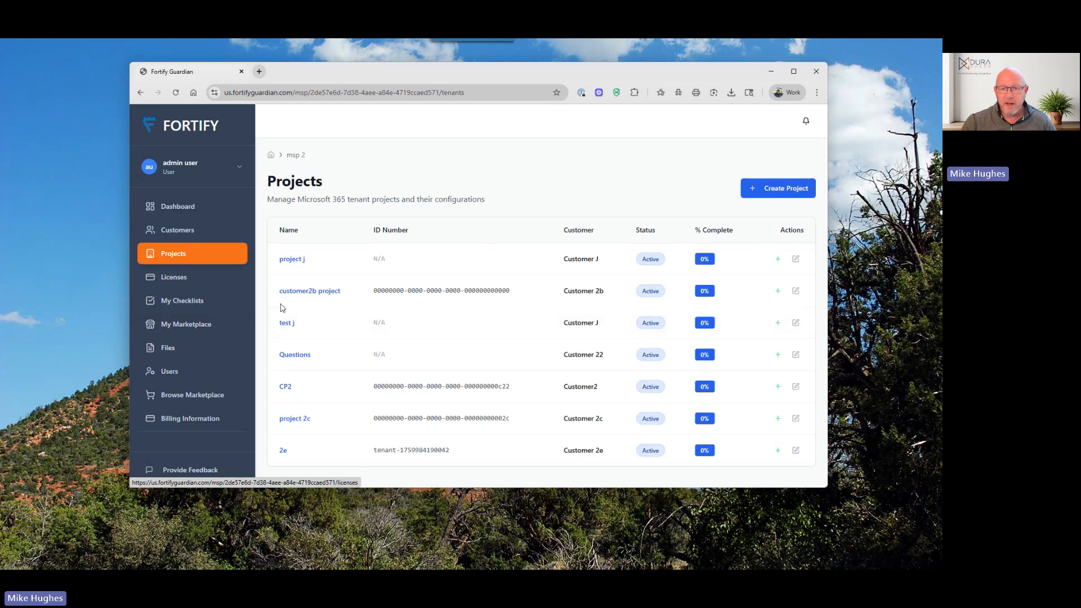
left_click(287, 349)
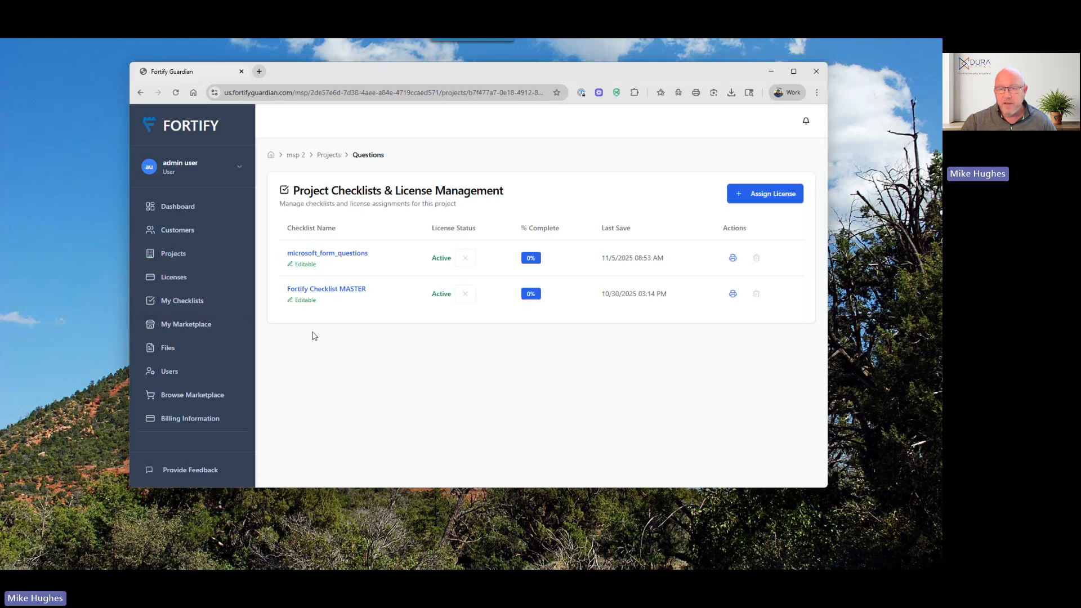
left_click(341, 258)
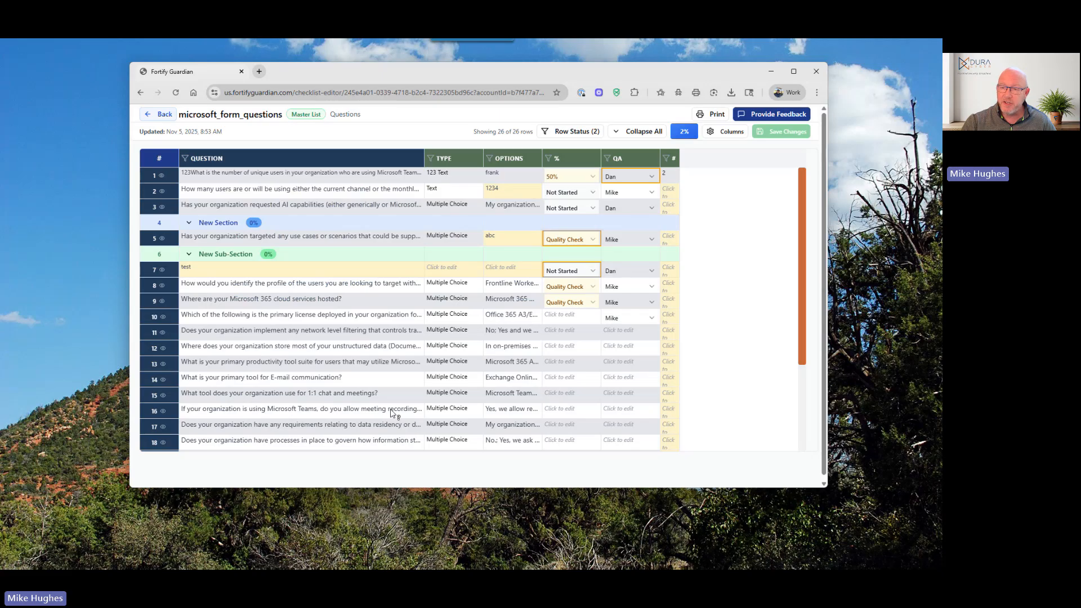
left_click(522, 242)
key("ctrl+a")
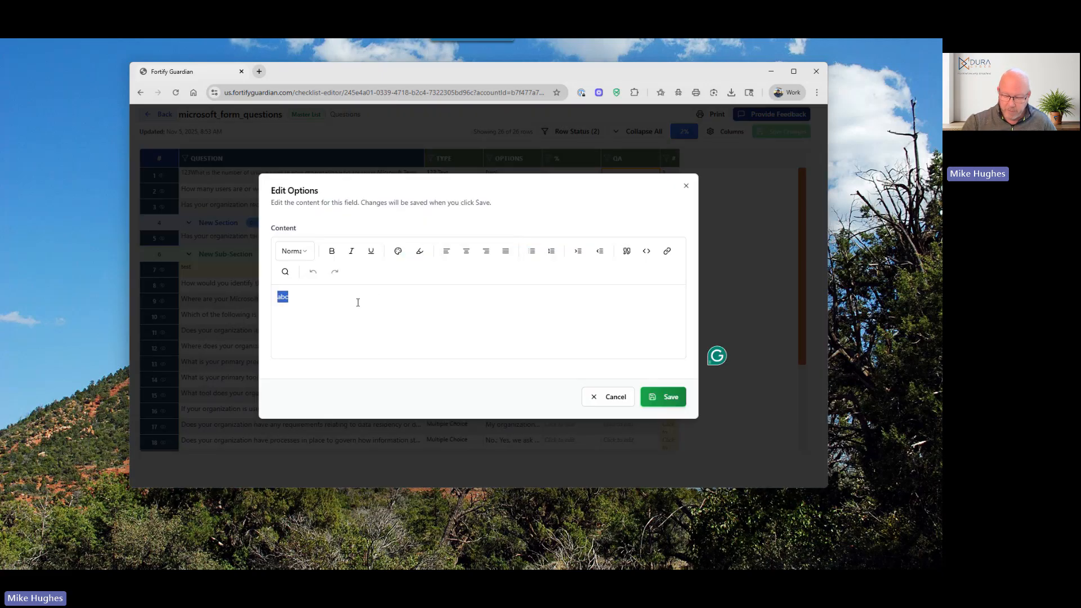
type("123")
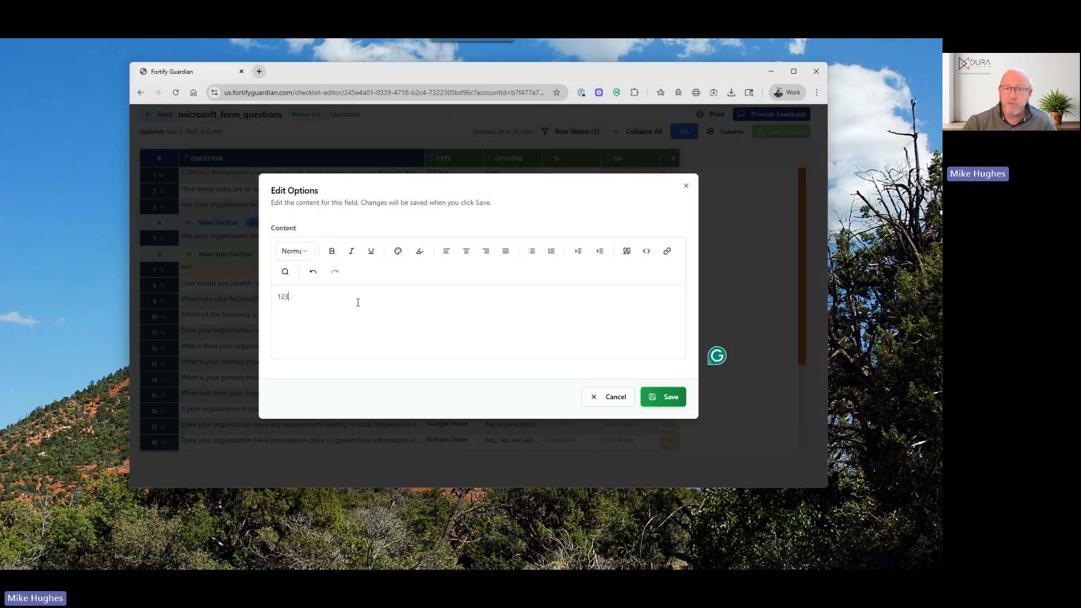
left_click(654, 404)
Step: Set row 5's % status to Changed in the project checklist and save the changes
left_click(569, 247)
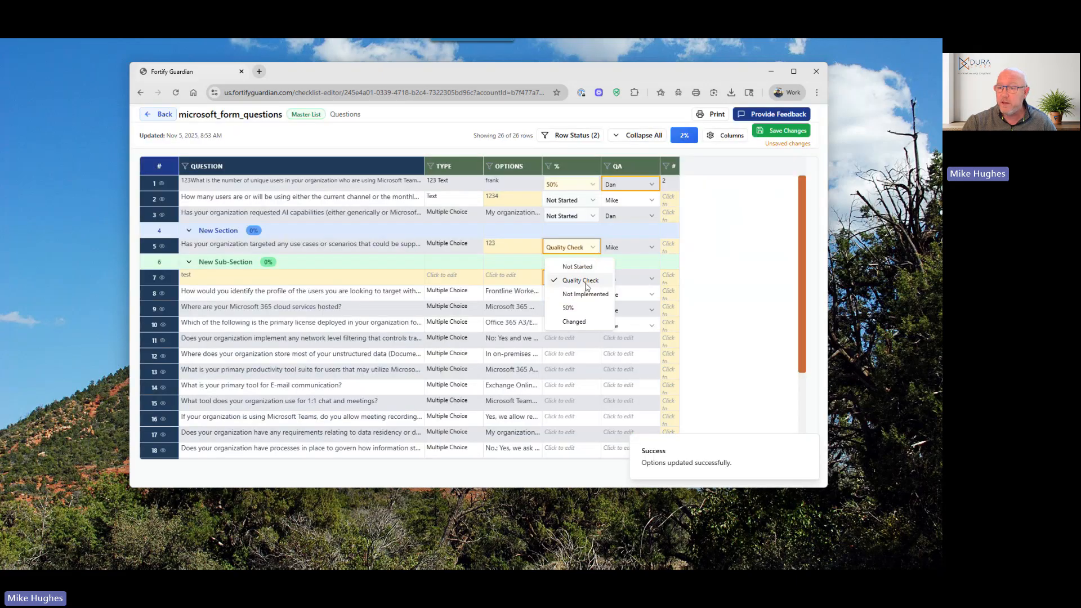
left_click(581, 322)
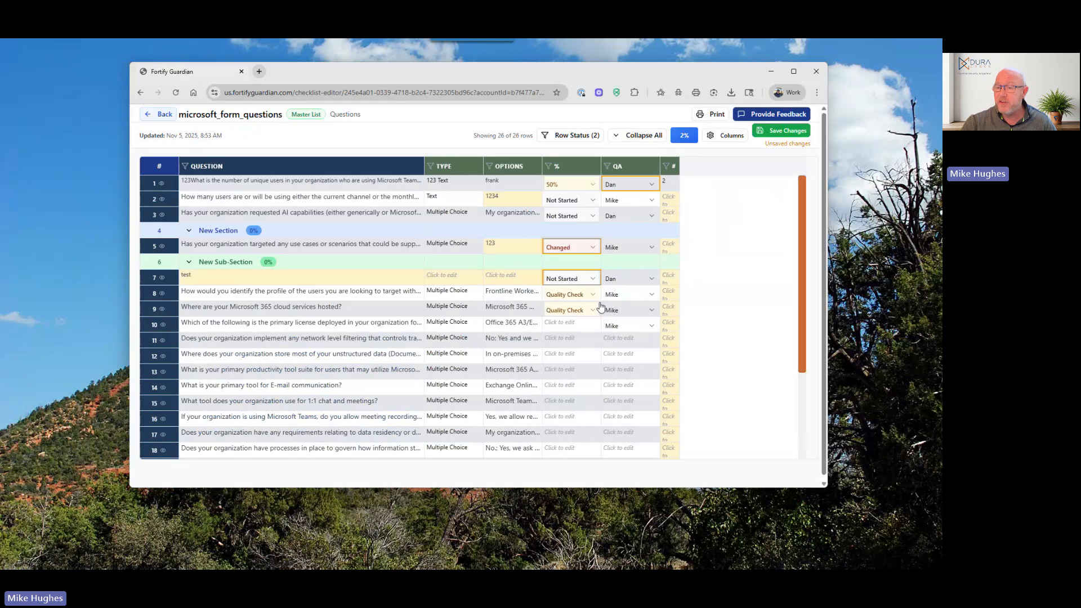
left_click(789, 132)
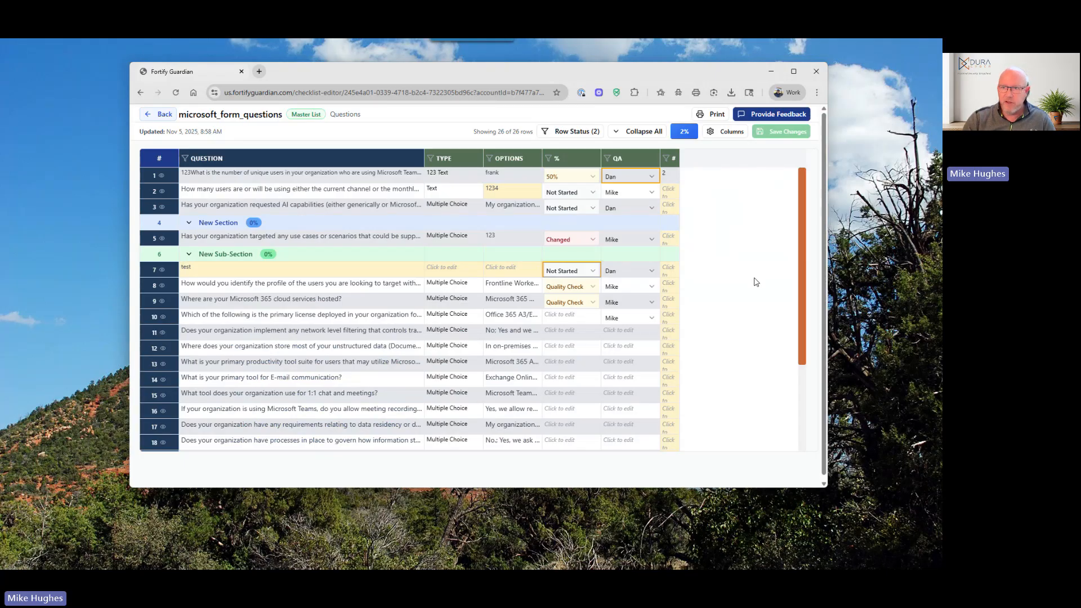
Step: View the filter for the % column and close it without applying one
left_click(549, 159)
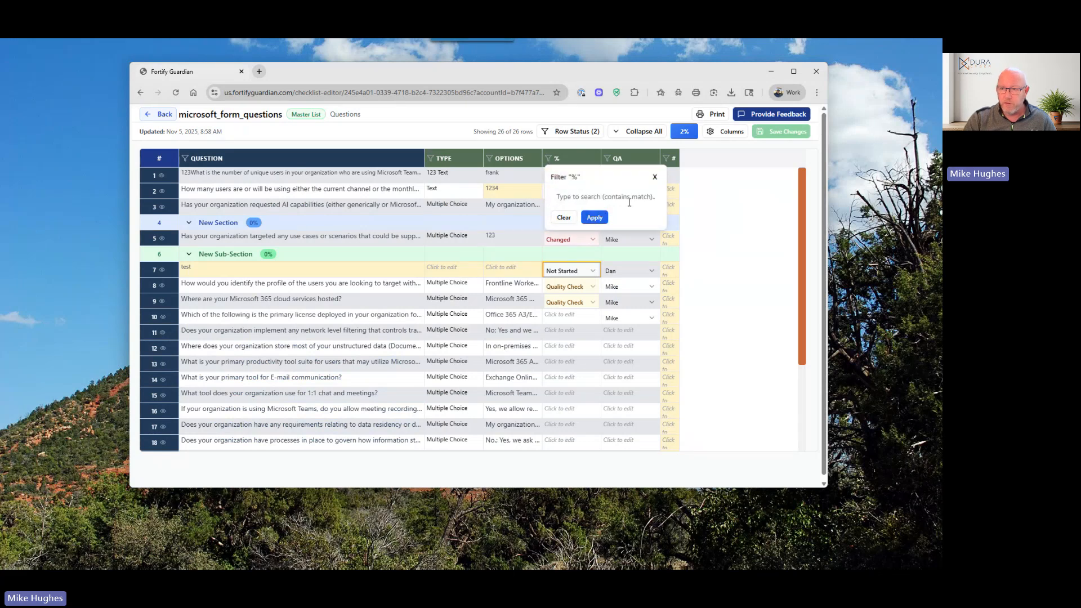
left_click(655, 177)
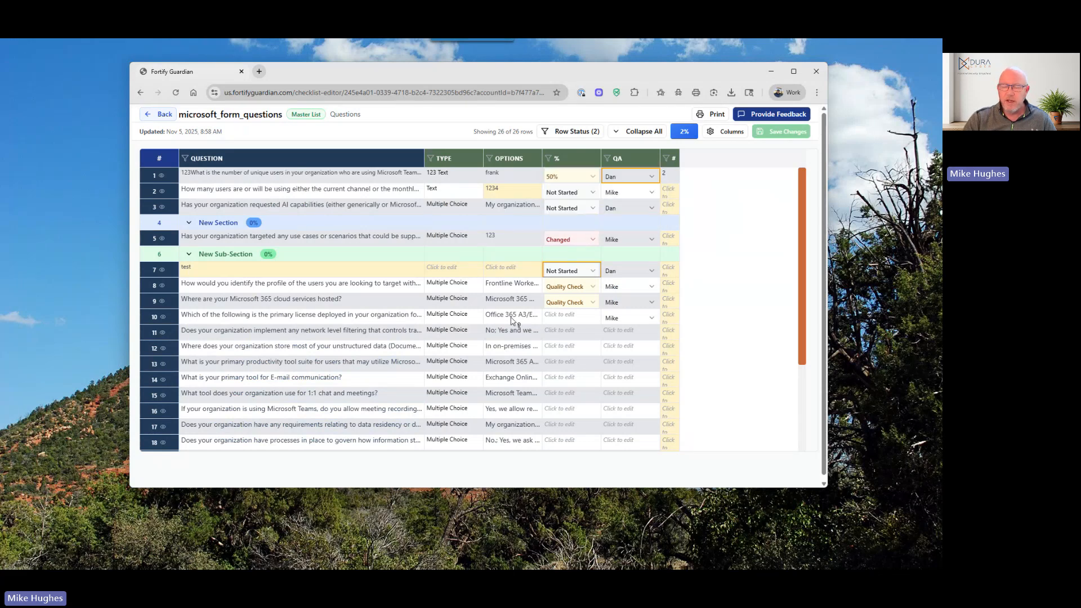